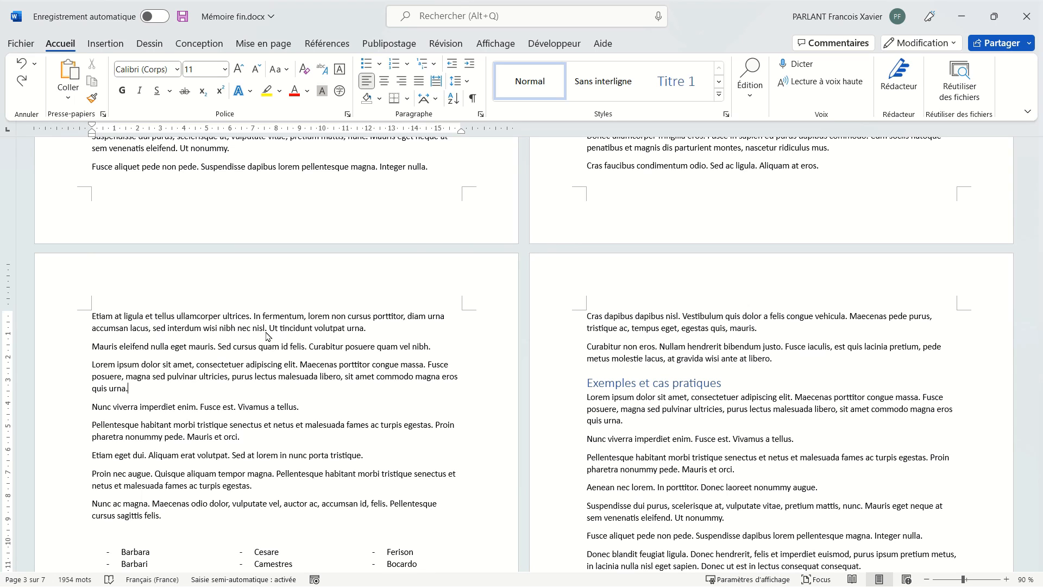
Step: Insert the built-in "À bandes" header showing the document title in Section 1
{"action": "left_click", "coordinate": [119, 46]}
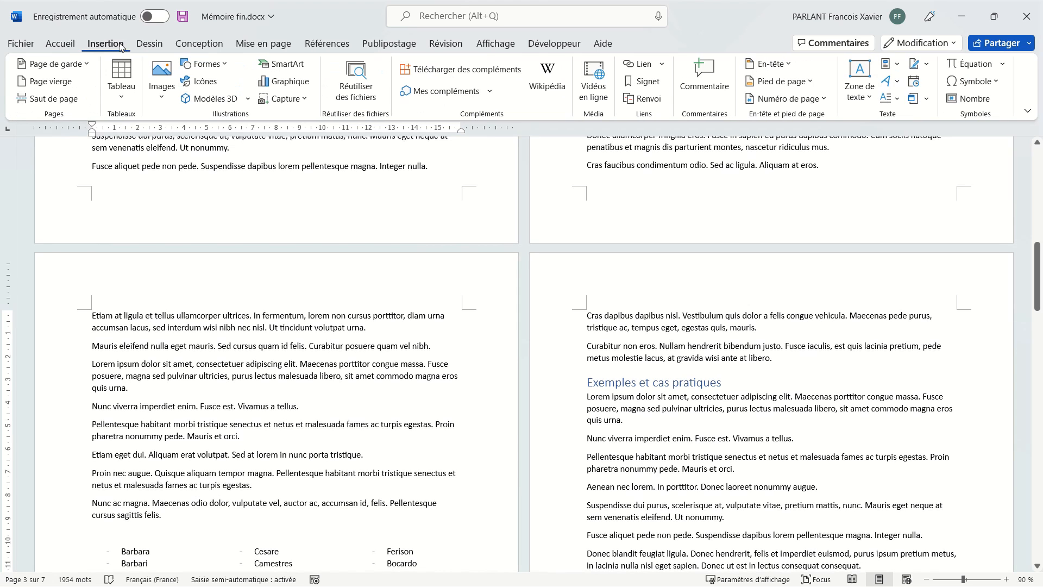
{"action": "left_click", "coordinate": [788, 65]}
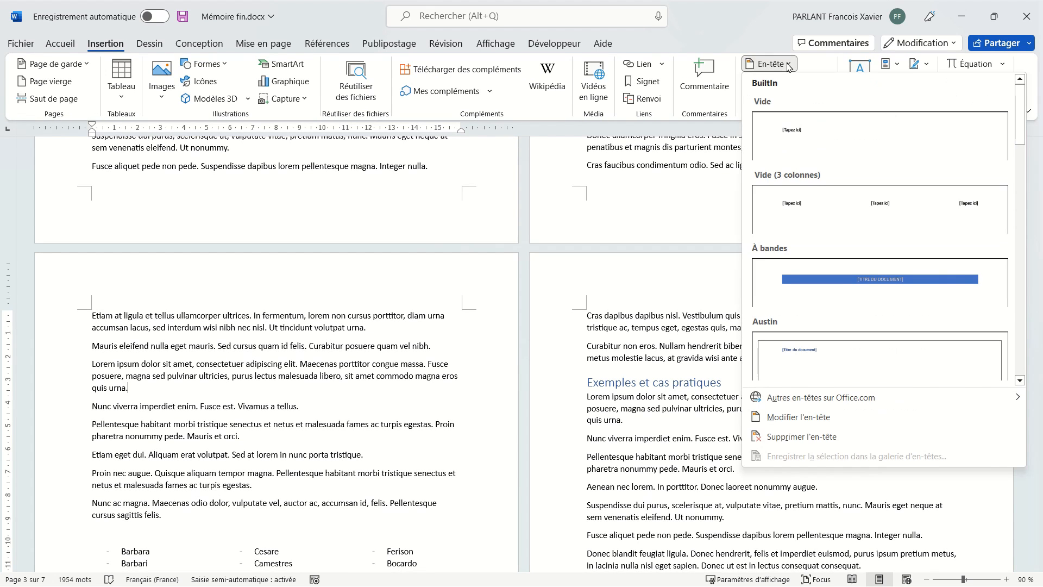
{"action": "left_click", "coordinate": [844, 281]}
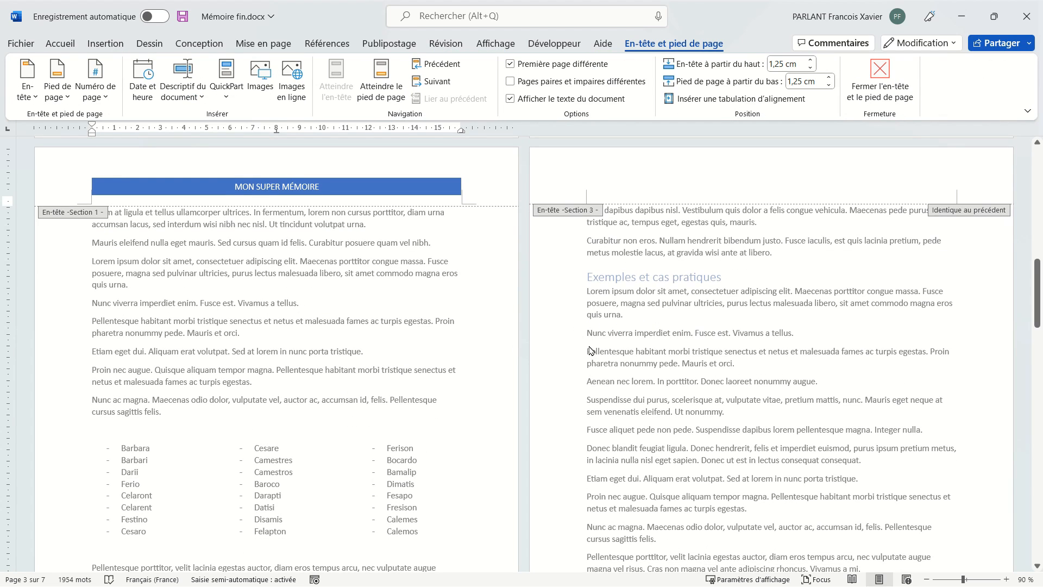
{"action": "scroll", "coordinate": [328, 279], "scroll_direction": "up", "scroll_amount": 1}
{"action": "scroll", "coordinate": [329, 279], "scroll_direction": "up", "scroll_amount": 1}
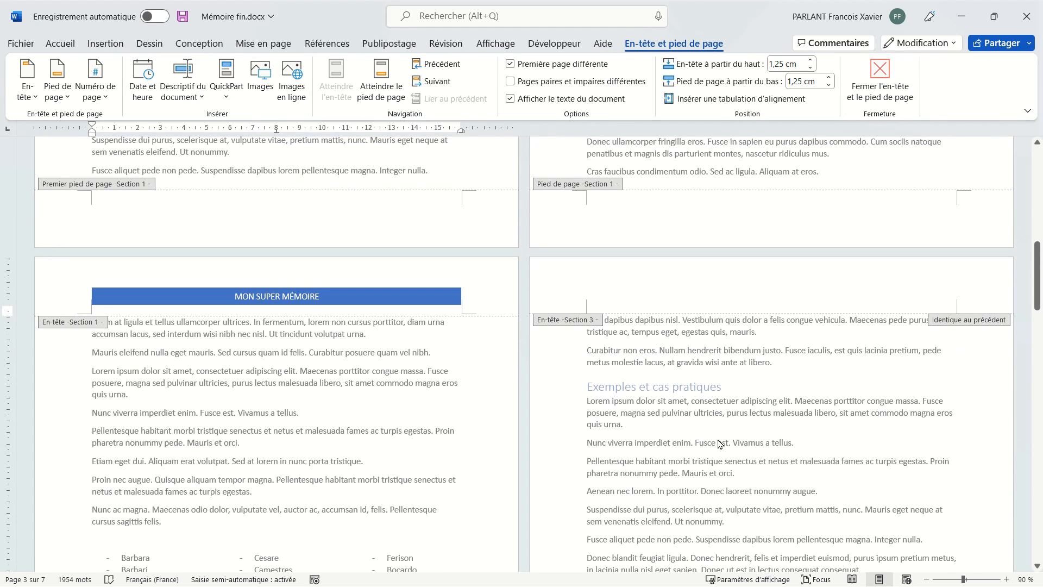
Step: Compare the Section 1 and Section 3 headers and their link-to-previous setting, and leave header editing
{"action": "left_click", "coordinate": [716, 287]}
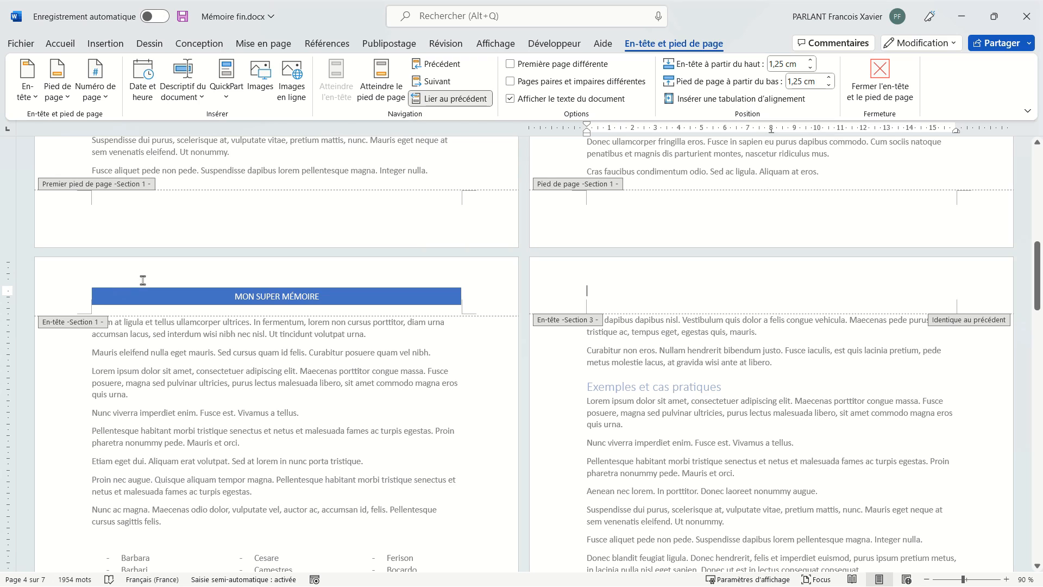
{"action": "left_click", "coordinate": [143, 280]}
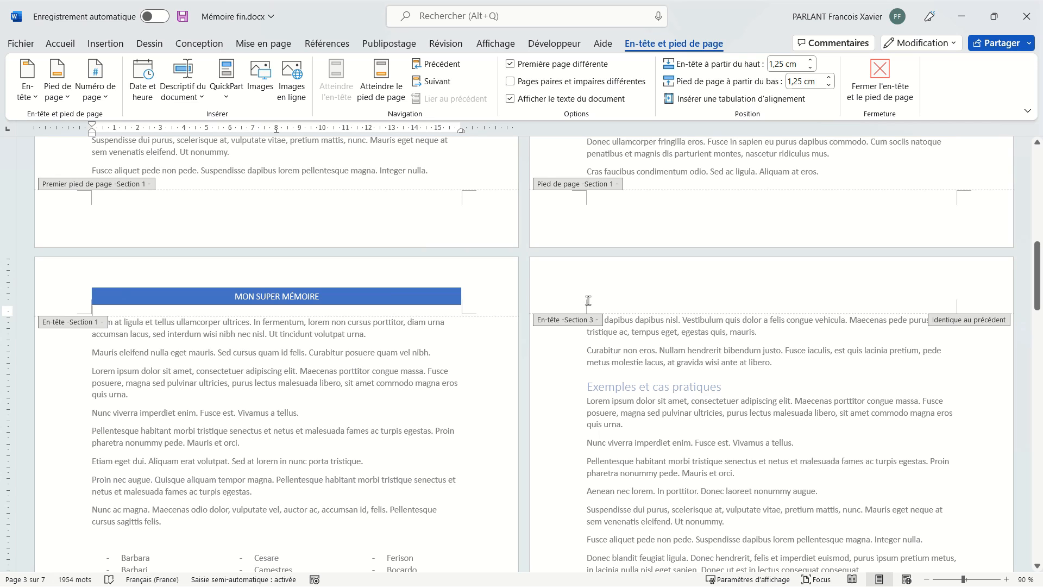
{"action": "left_click", "coordinate": [625, 298]}
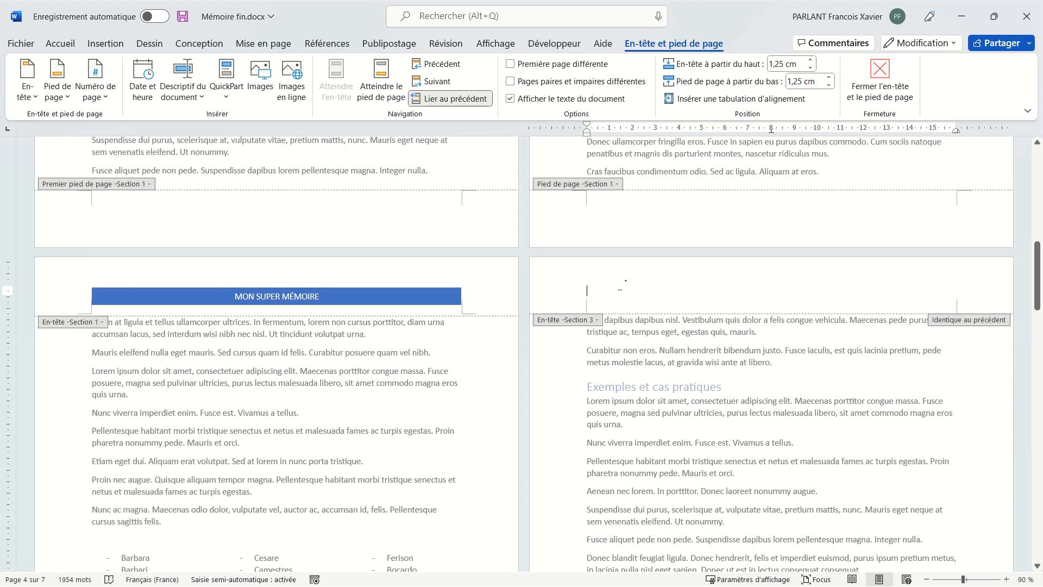
{"action": "left_click", "coordinate": [468, 99]}
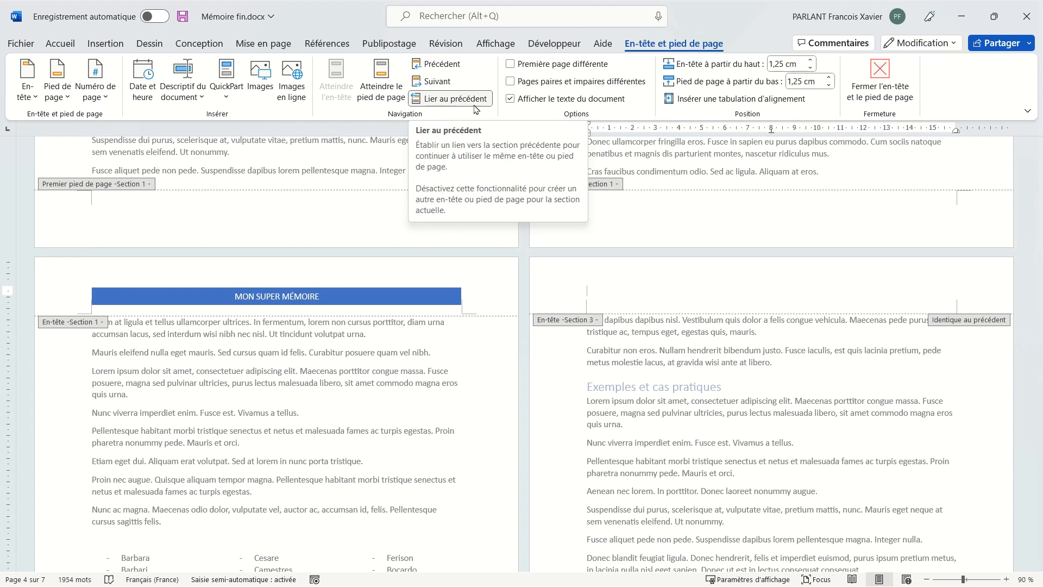
{"action": "left_click", "coordinate": [471, 102]}
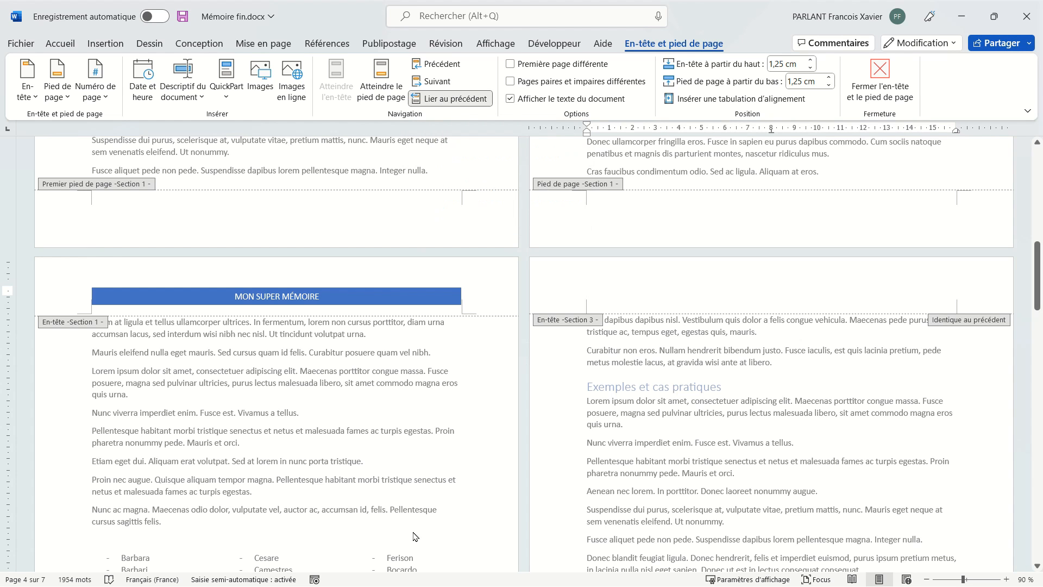
{"action": "scroll", "coordinate": [409, 415], "scroll_direction": "down", "scroll_amount": 10}
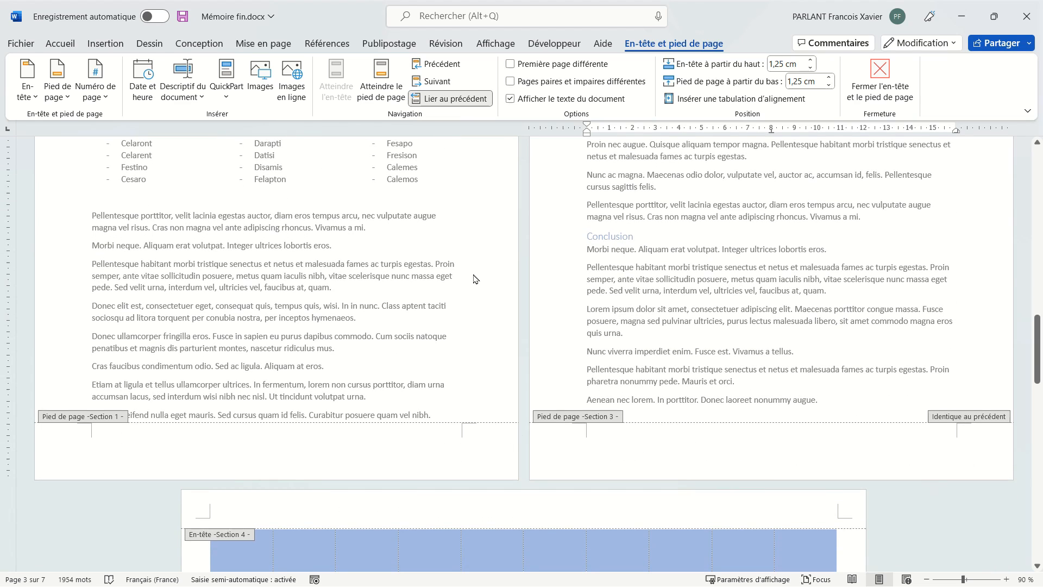
{"action": "key", "text": "Escape"}
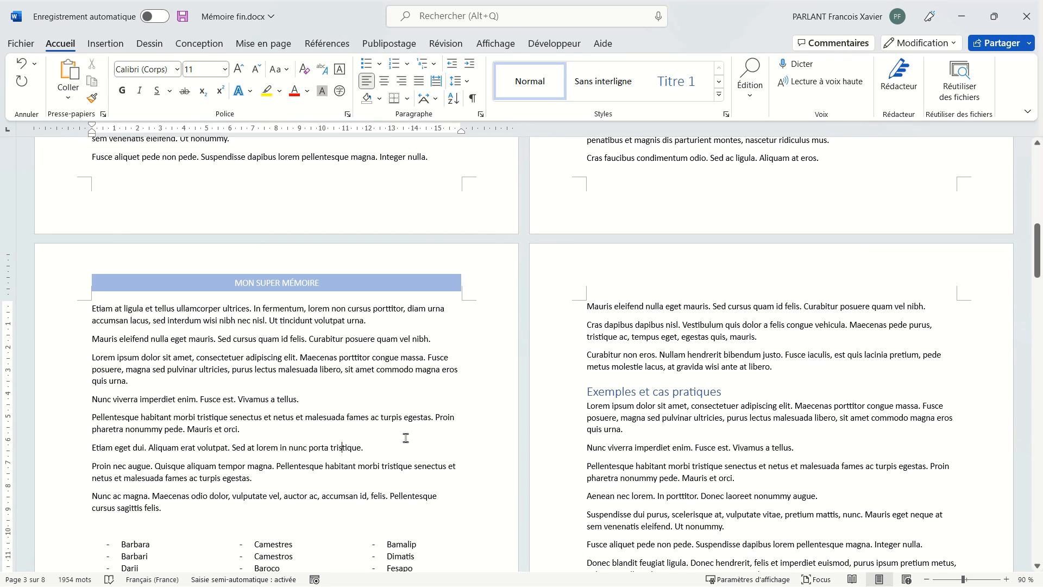
Step: Select the three-column bullet list on page 3 and check its column layout setting
{"action": "scroll", "coordinate": [401, 435], "scroll_direction": "down", "scroll_amount": 4}
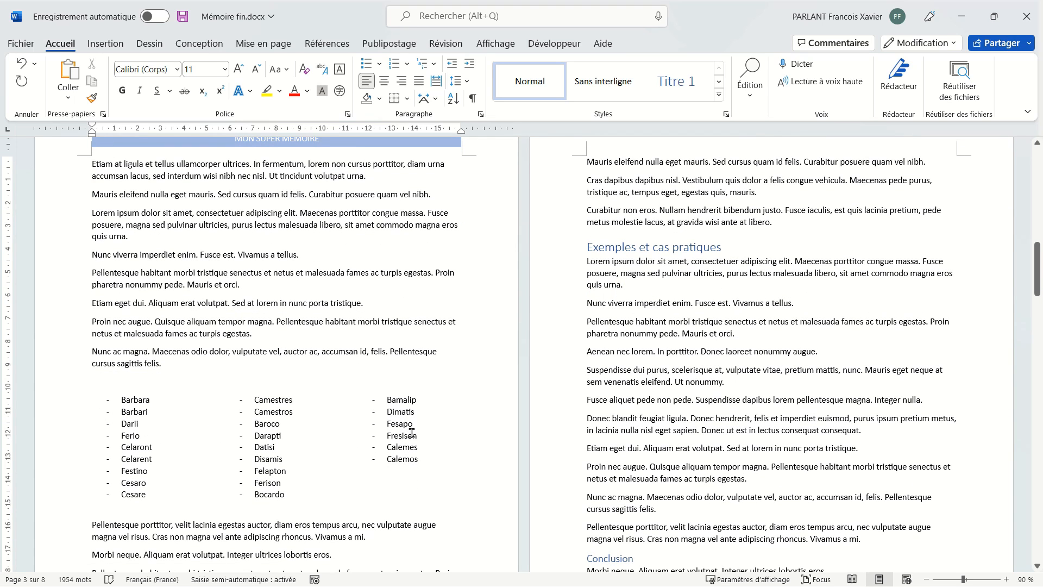
{"action": "left_click", "coordinate": [157, 420]}
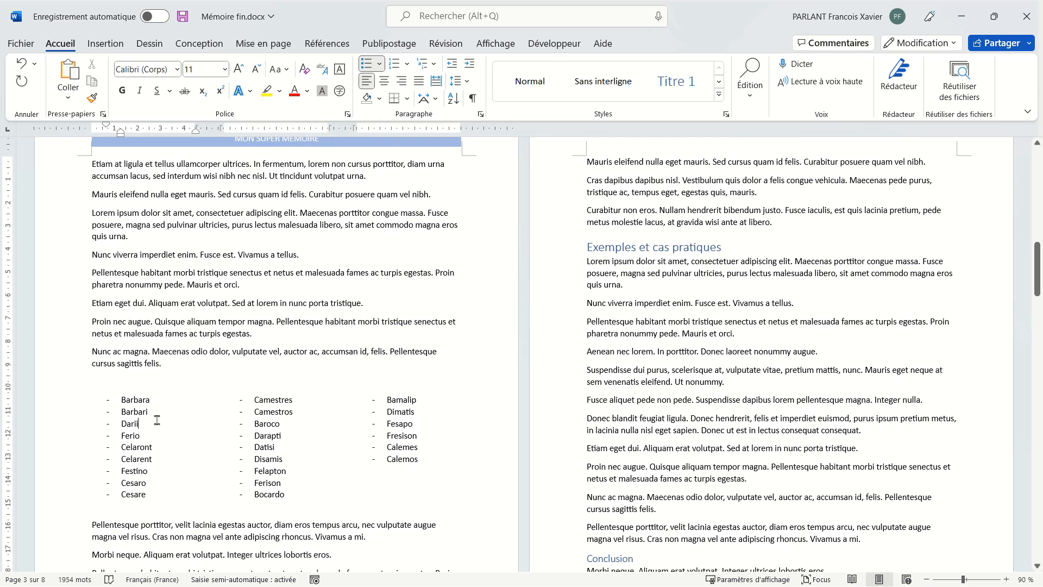
{"action": "left_click", "coordinate": [168, 303]}
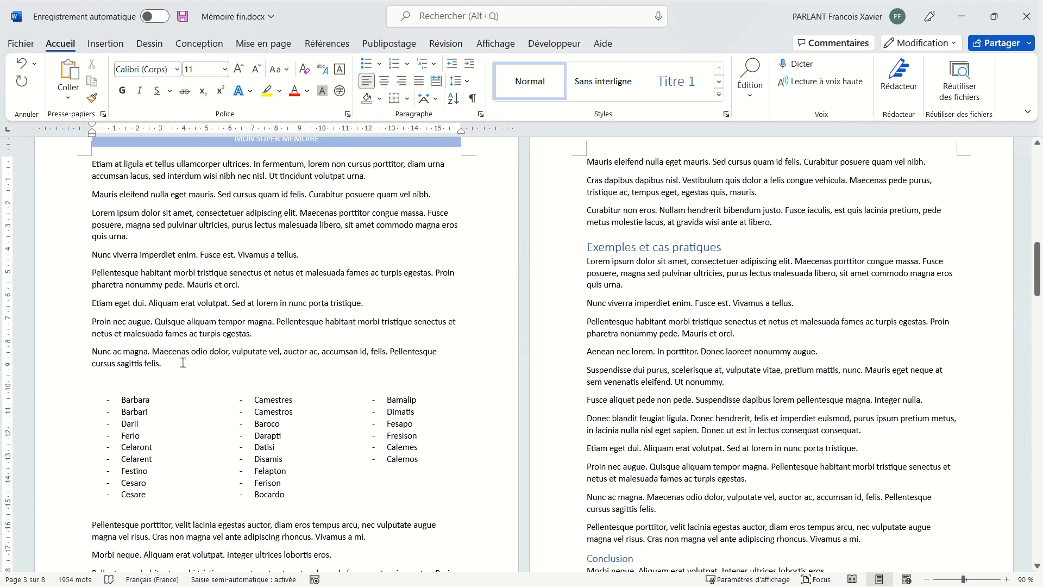
{"action": "left_click", "coordinate": [134, 433]}
{"action": "left_click_drag", "start_coordinate": [76, 408], "coordinate": [375, 482]}
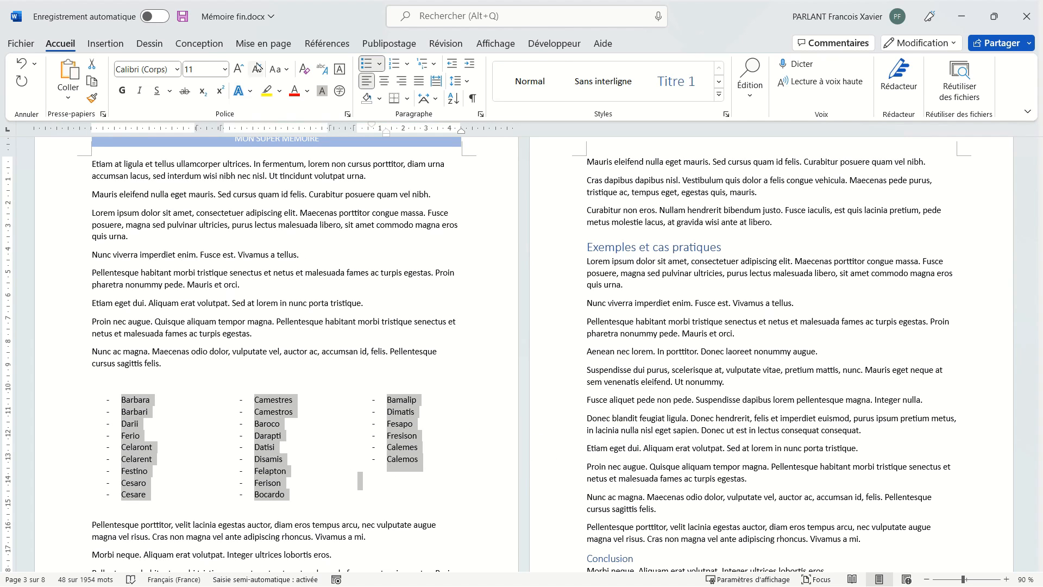
{"action": "left_click", "coordinate": [260, 45]}
{"action": "left_click", "coordinate": [181, 94]}
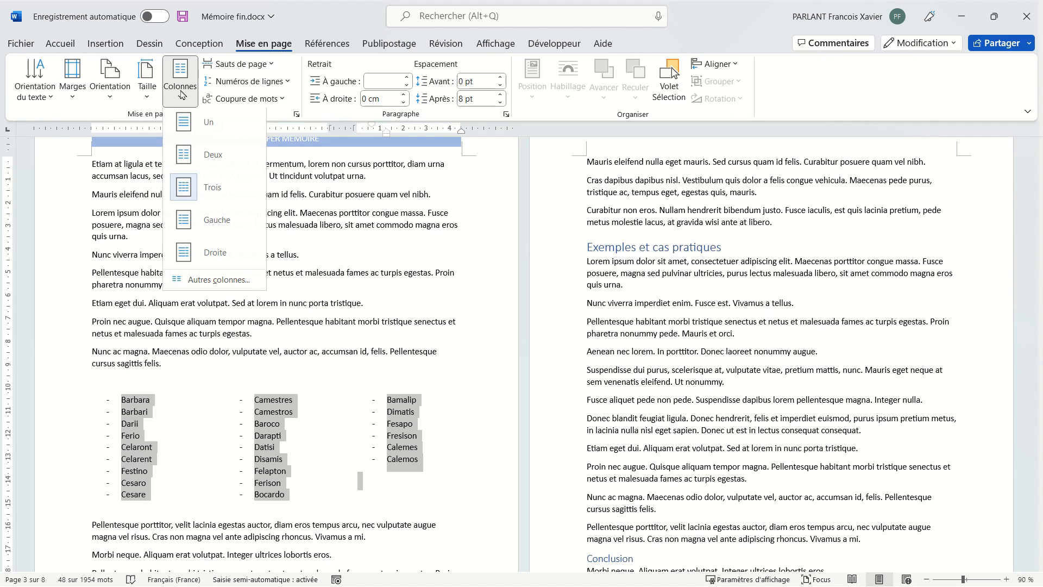
{"action": "left_click", "coordinate": [412, 294]}
{"action": "left_click", "coordinate": [342, 462]}
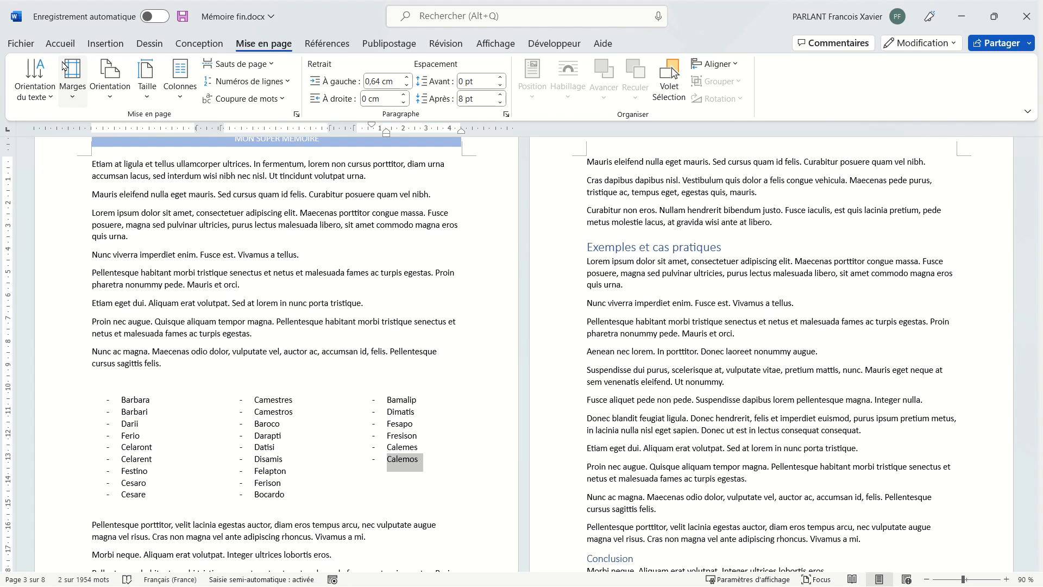
Step: Show the formatting marks and examine the continuous section breaks around the three-column list
{"action": "left_click", "coordinate": [60, 44]}
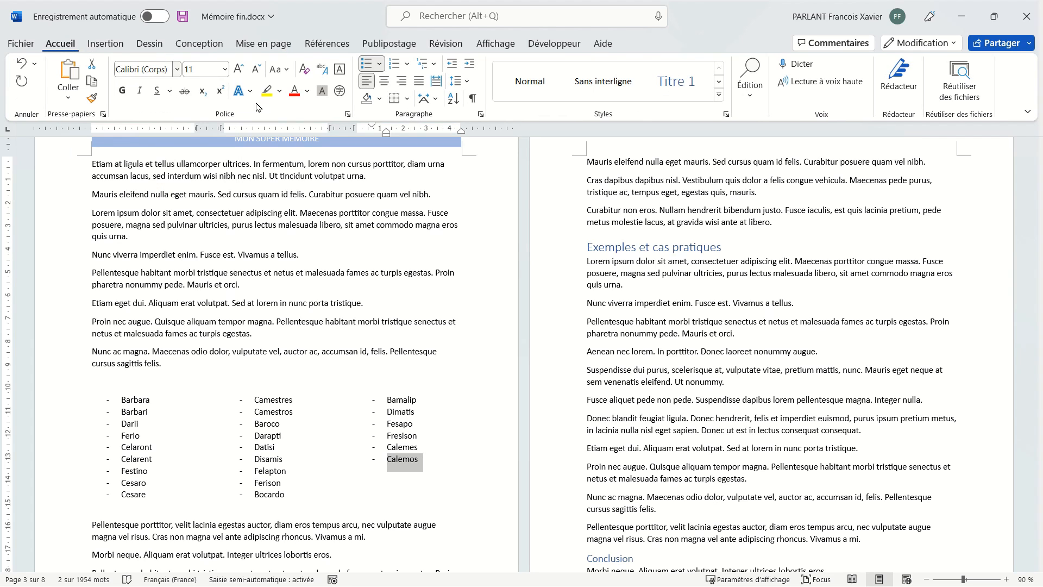
{"action": "left_click", "coordinate": [472, 98]}
{"action": "left_click", "coordinate": [415, 284]}
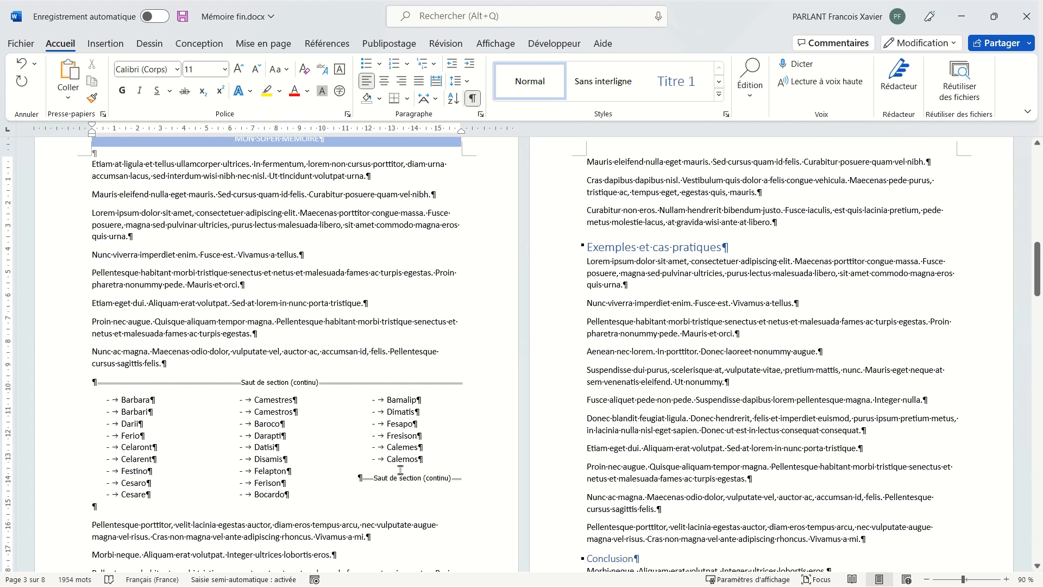
{"action": "scroll", "coordinate": [392, 486], "scroll_direction": "down", "scroll_amount": 3}
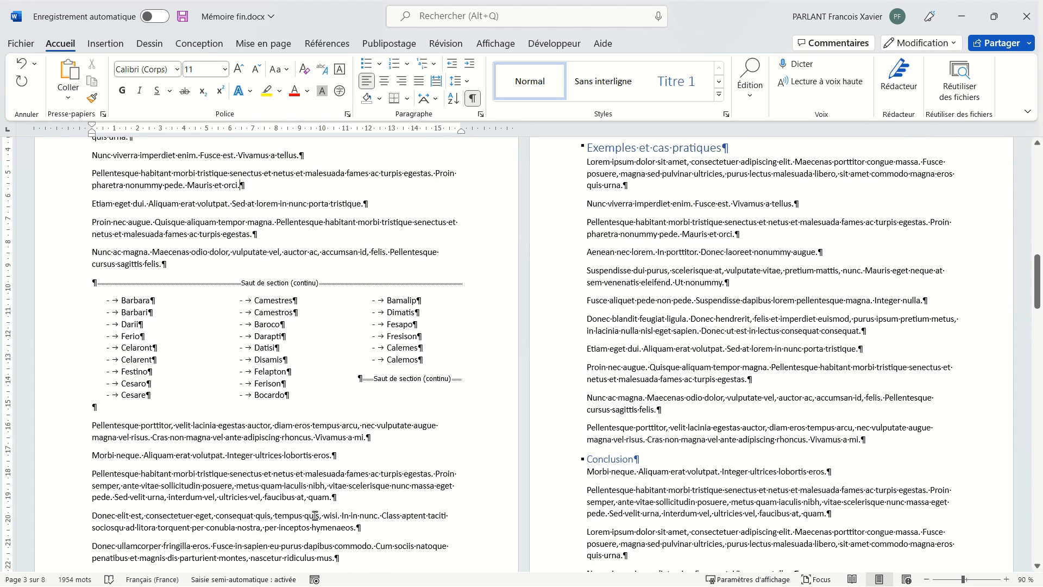
{"action": "scroll", "coordinate": [312, 491], "scroll_direction": "up", "scroll_amount": 4}
{"action": "key", "text": "alt+n"}
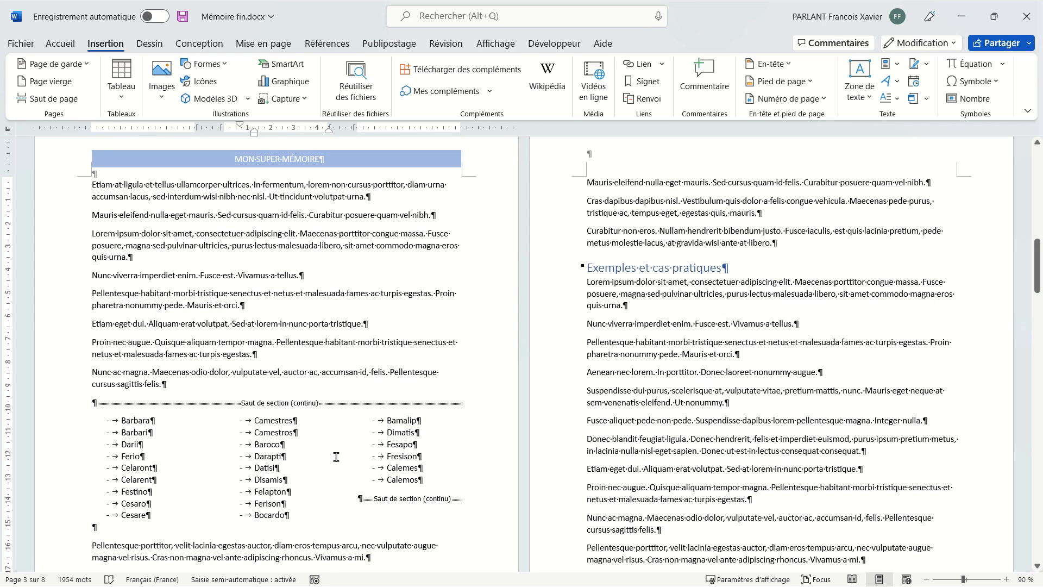
{"action": "scroll", "coordinate": [331, 456], "scroll_direction": "down", "scroll_amount": 2}
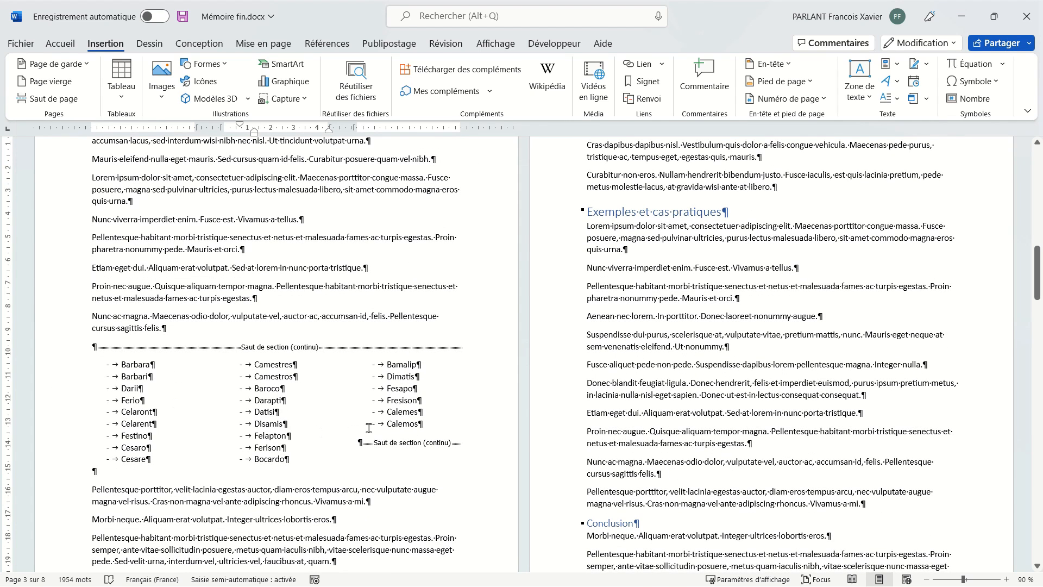
{"action": "left_click", "coordinate": [295, 399]}
Step: Add a run of empty paragraphs after "cursus sagittis felis." to push the end of the list onto page 4
{"action": "left_click", "coordinate": [273, 327]}
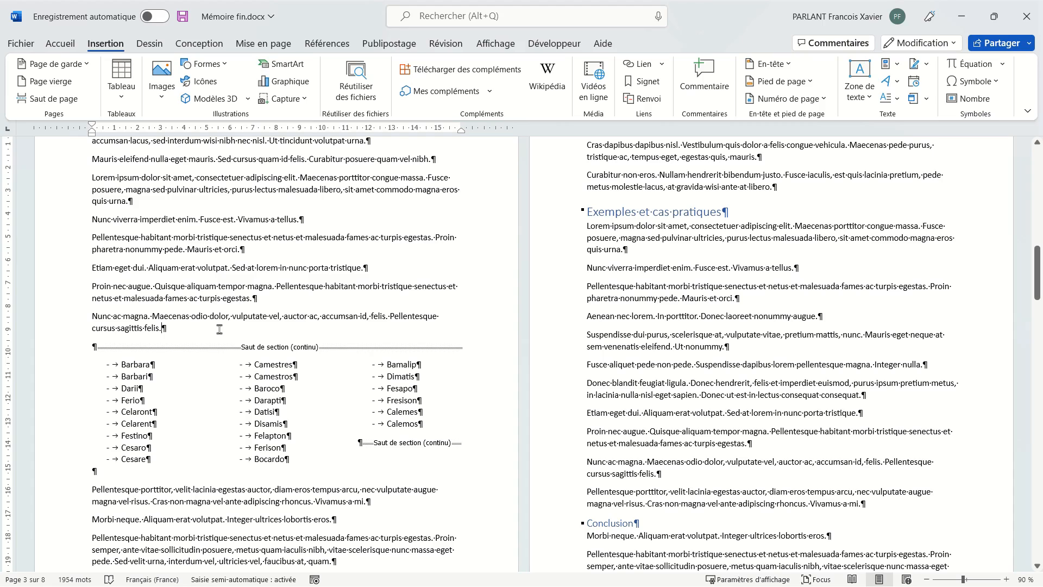
{"action": "key", "text": "Return"}
{"action": "key", "text": "Return"}
{"action": "key", "text": "Return"}
{"action": "key", "text": "Return"}
{"action": "key", "text": "Return"}
{"action": "key", "text": "Return"}
{"action": "key", "text": "Return"}
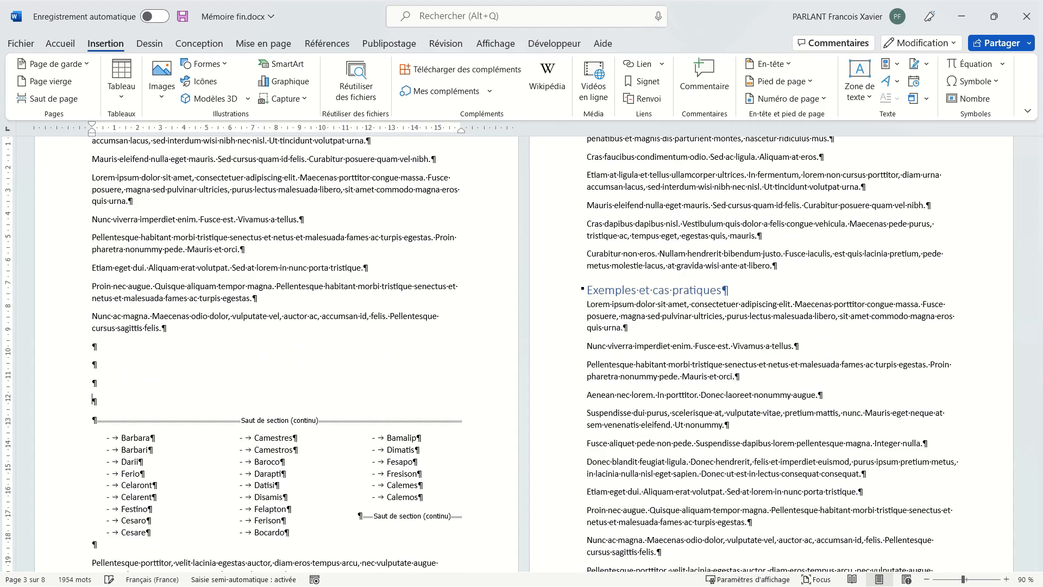
{"action": "key", "text": "Return"}
{"action": "key", "text": "Return"}
{"action": "key", "text": "Return"}
{"action": "key", "text": "Return"}
{"action": "scroll", "coordinate": [521, 353], "scroll_direction": "down", "scroll_amount": 5}
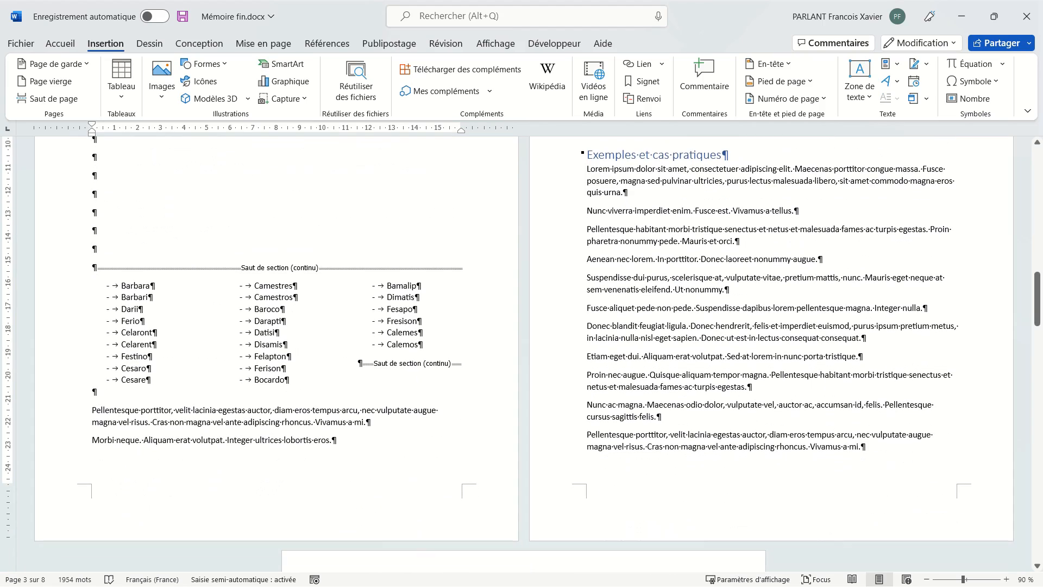
{"action": "key", "text": "Return"}
{"action": "key", "text": "Return"}
{"action": "key", "text": "Return"}
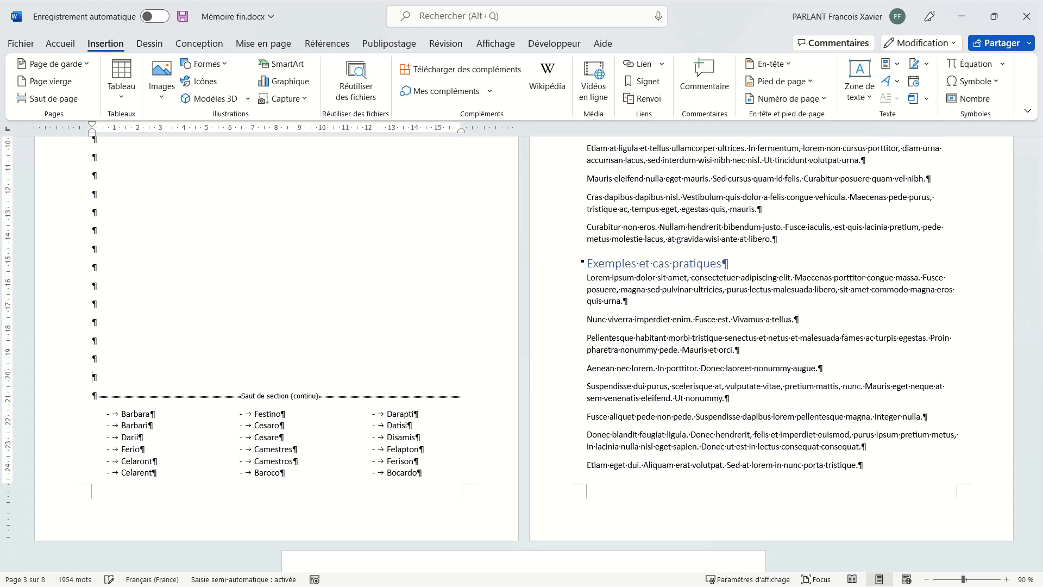
{"action": "scroll", "coordinate": [493, 361], "scroll_direction": "up", "scroll_amount": 6}
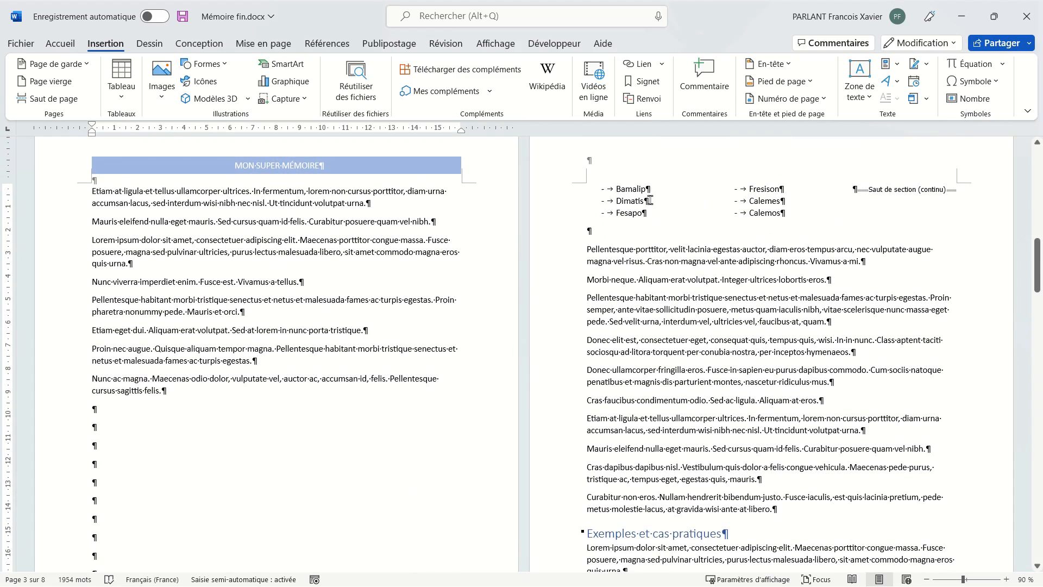
Step: Link the Section 2 header on page 4 to the previous section, accepting the replacement of its existing header
{"action": "double_click", "coordinate": [689, 158]}
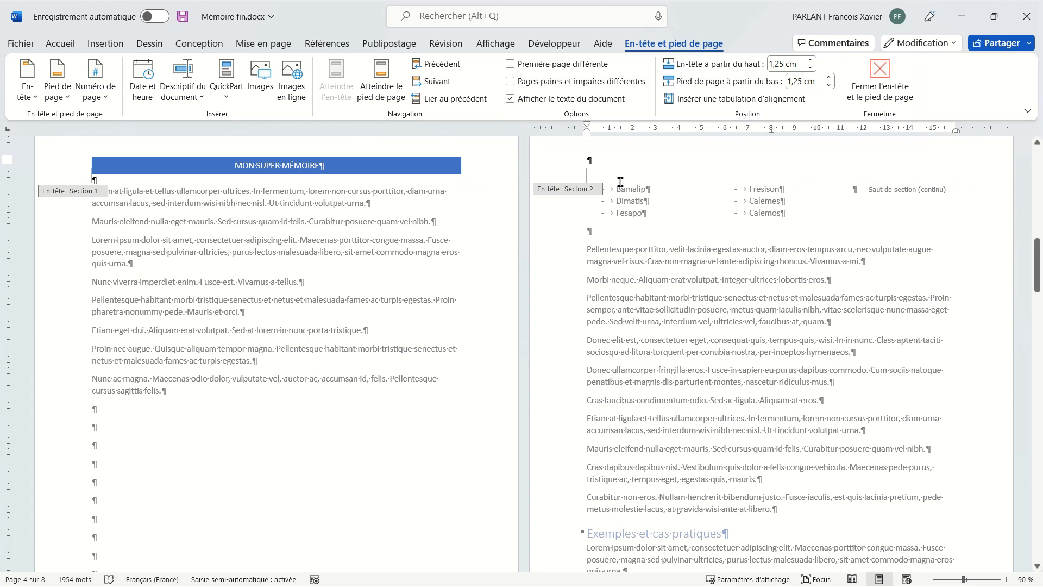
{"action": "left_click", "coordinate": [453, 99]}
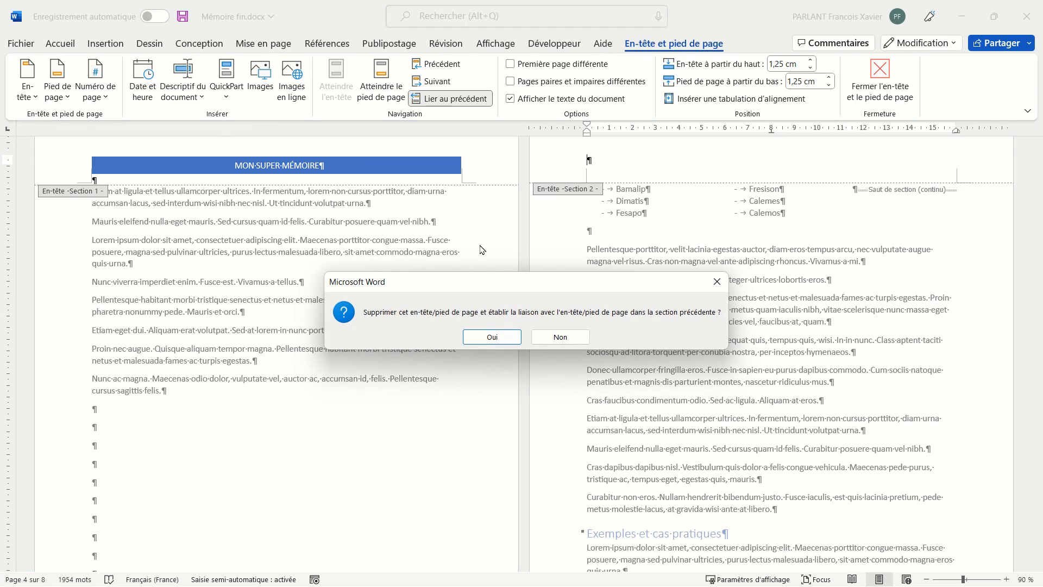
{"action": "left_click", "coordinate": [510, 337]}
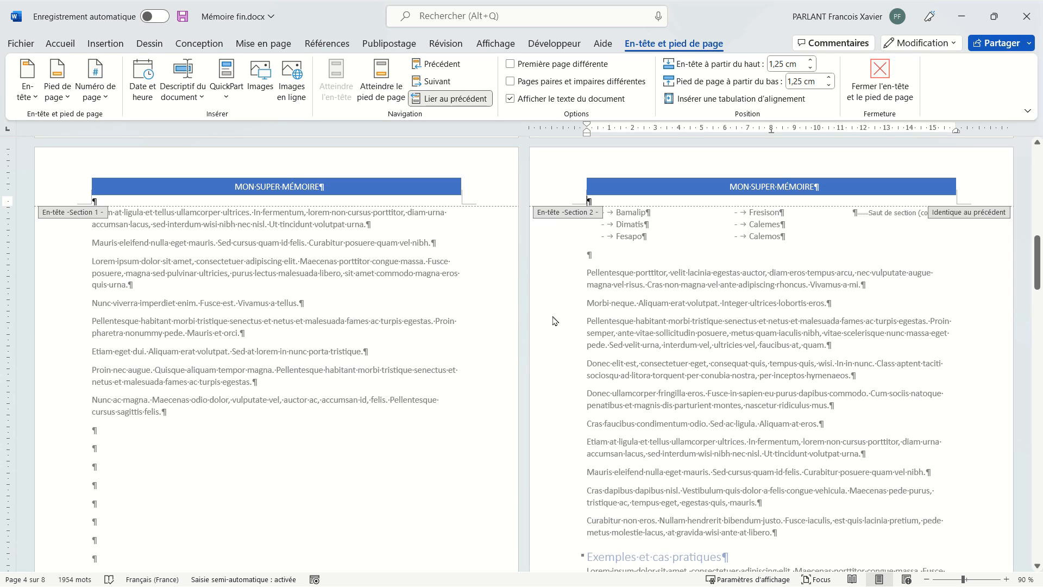
Step: Return to the body text and delete most of the empty paragraphs above the three-column list
{"action": "scroll", "coordinate": [203, 464], "scroll_direction": "down", "scroll_amount": 3}
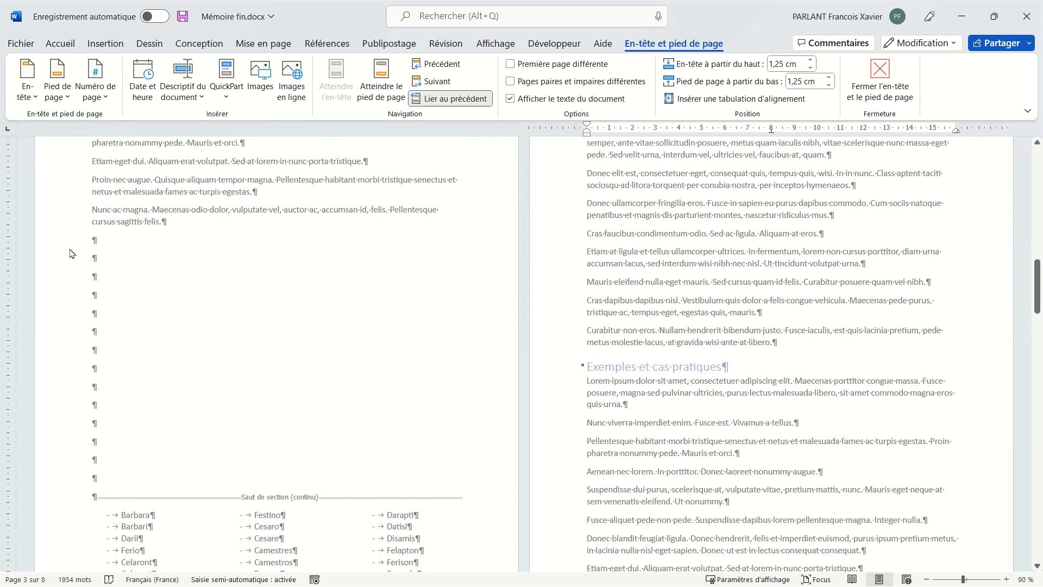
{"action": "left_click", "coordinate": [71, 250]}
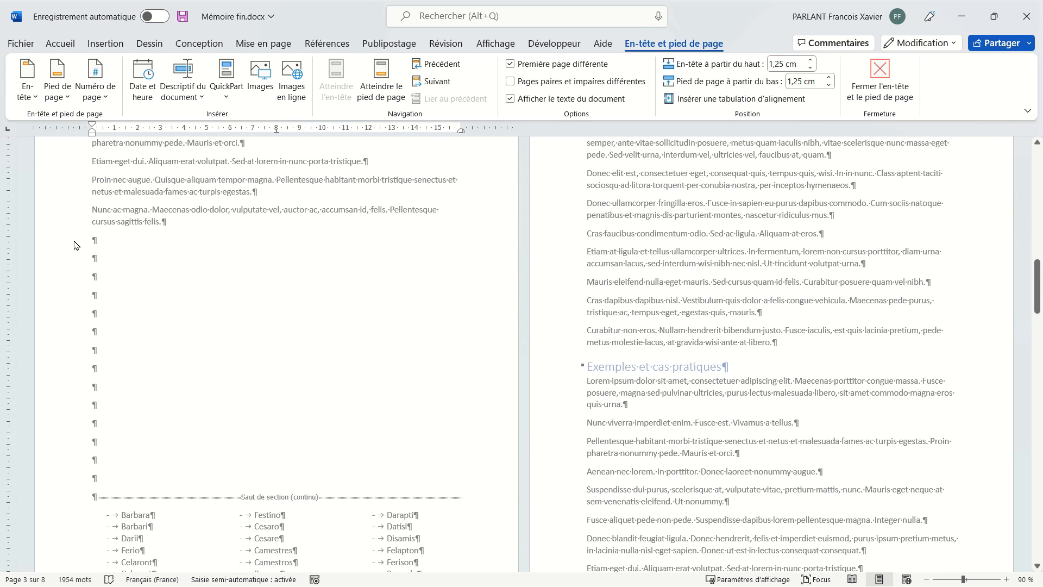
{"action": "double_click", "coordinate": [141, 481]}
{"action": "left_click_drag", "start_coordinate": [141, 460], "coordinate": [86, 255]}
{"action": "key", "text": "Delete"}
{"action": "scroll", "coordinate": [663, 380], "scroll_direction": "up", "scroll_amount": 5}
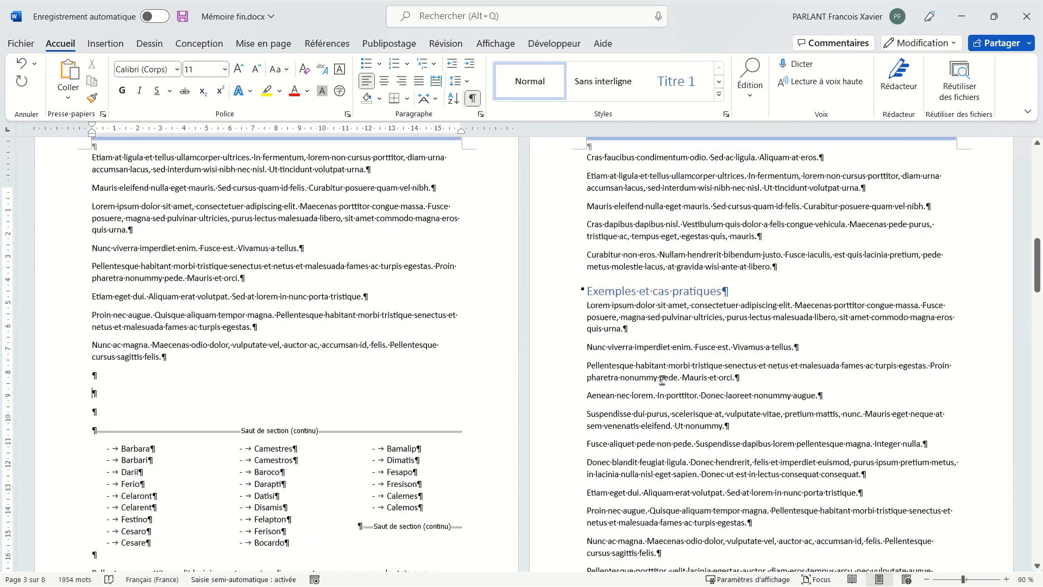
Step: Open the page 4 header for editing and examine the header links of Section 3 and of the landscape table page in Section 4
{"action": "left_click", "coordinate": [703, 226]}
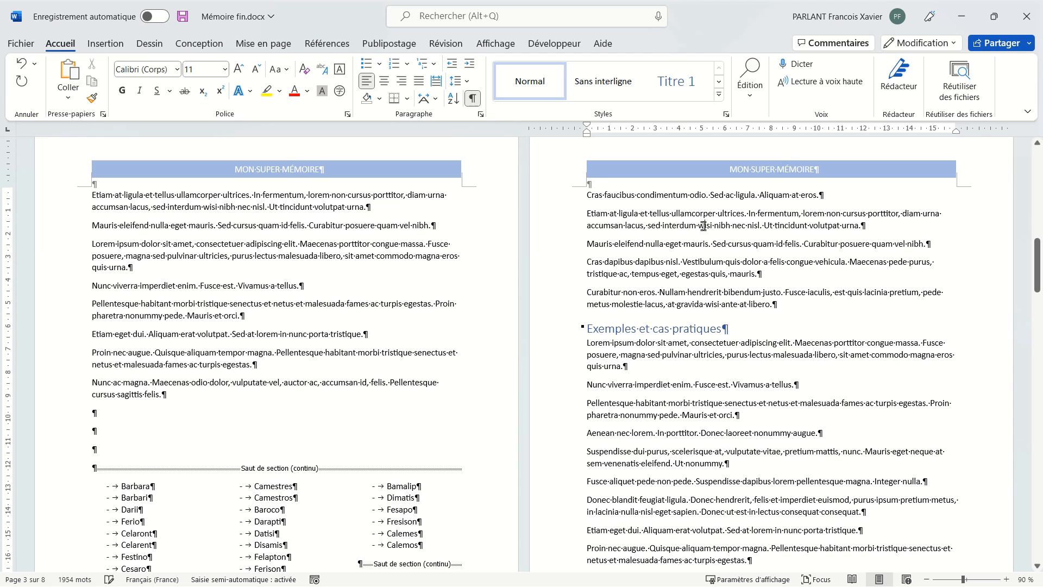
{"action": "double_click", "coordinate": [685, 169]}
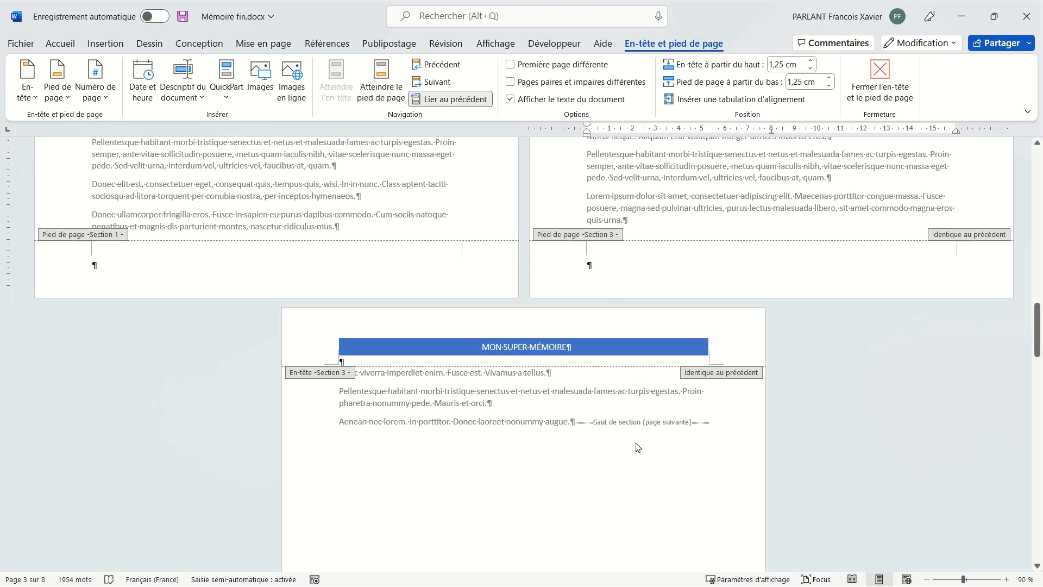
{"action": "scroll", "coordinate": [638, 447], "scroll_direction": "down", "scroll_amount": 10}
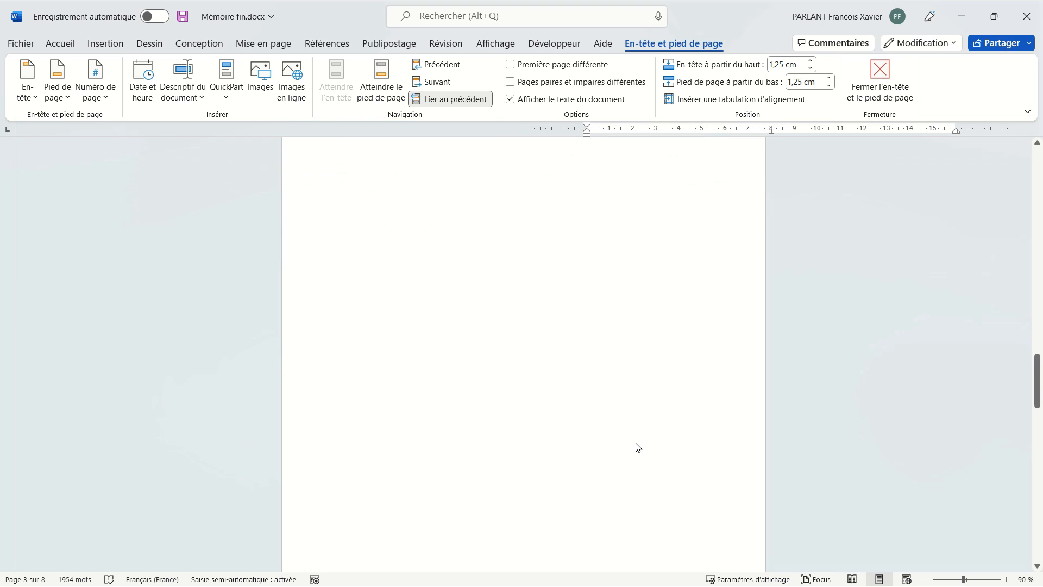
{"action": "scroll", "coordinate": [637, 444], "scroll_direction": "down", "scroll_amount": 6}
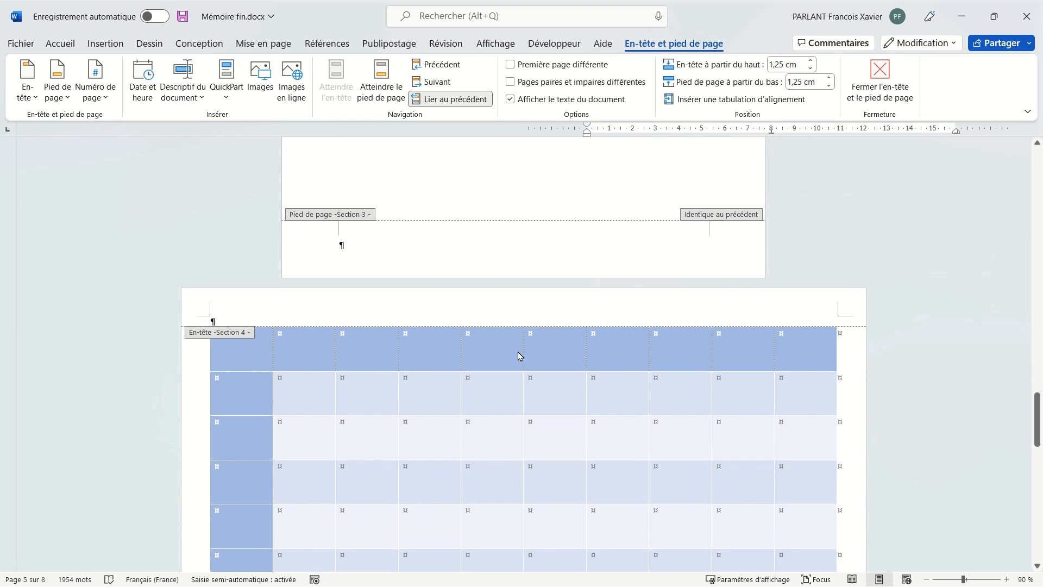
{"action": "left_click", "coordinate": [789, 310]}
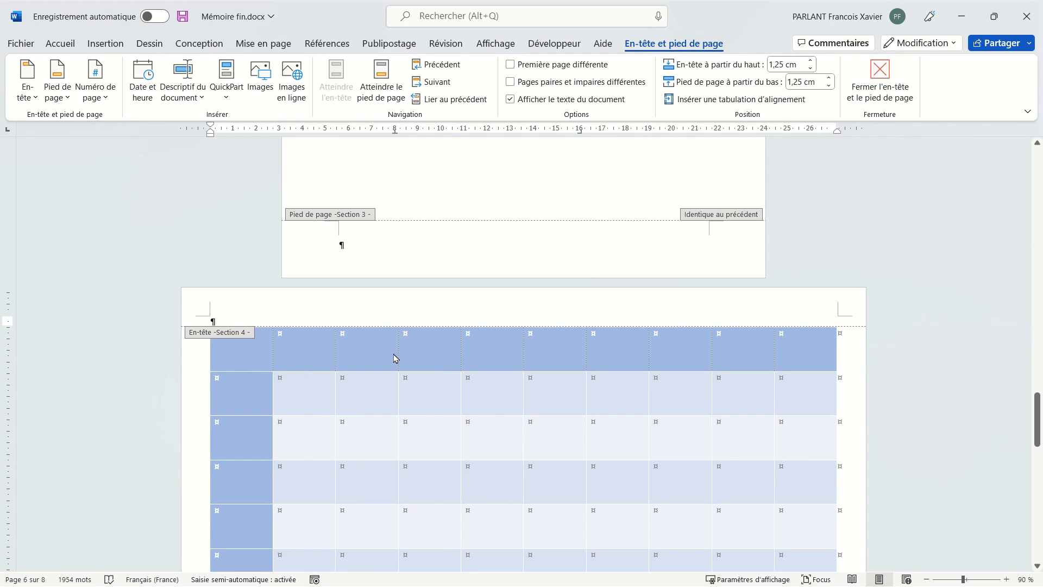
{"action": "scroll", "coordinate": [396, 358], "scroll_direction": "up", "scroll_amount": 3}
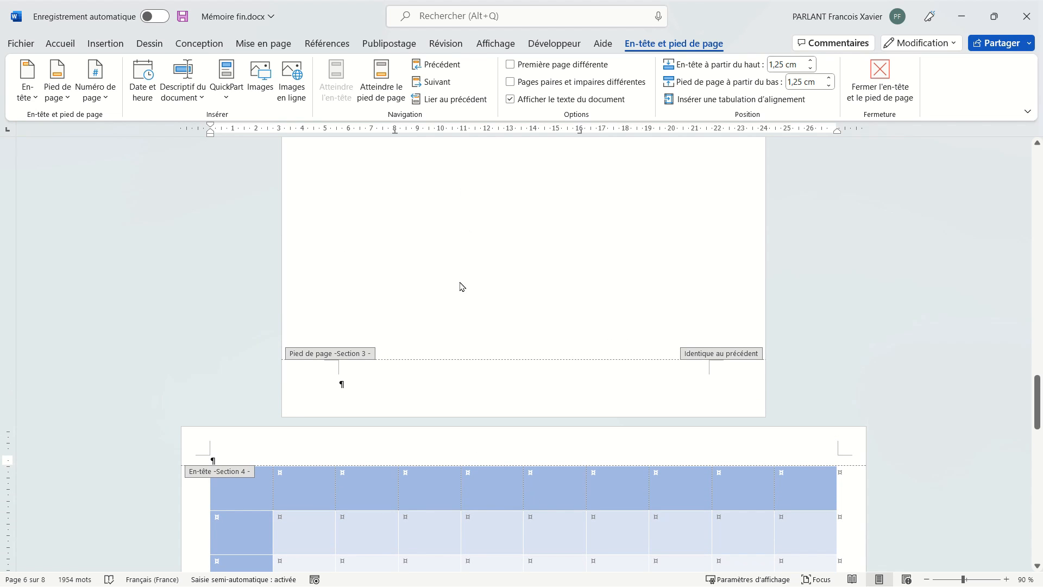
{"action": "scroll", "coordinate": [471, 340], "scroll_direction": "down", "scroll_amount": 5}
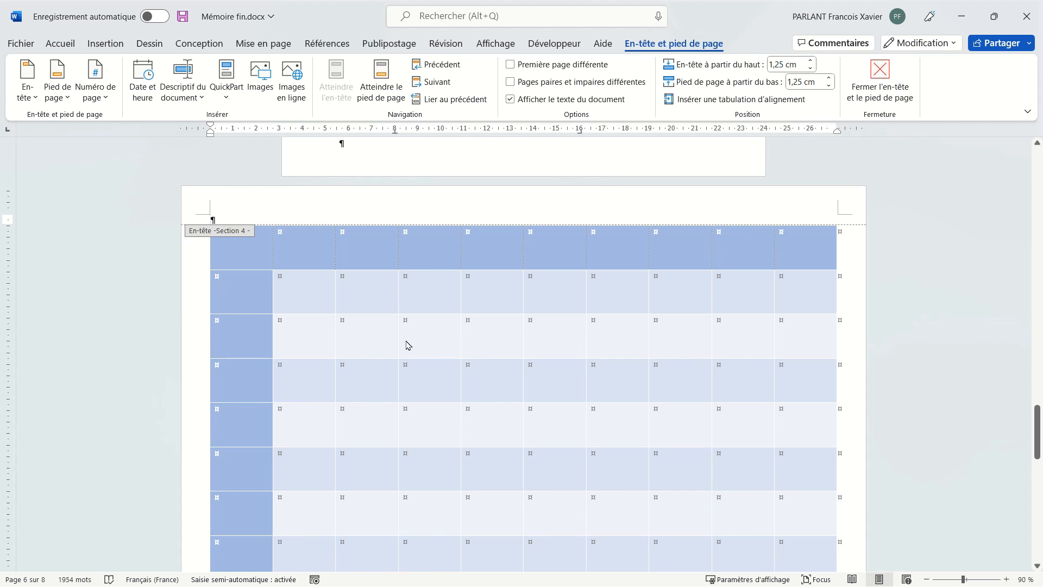
{"action": "scroll", "coordinate": [522, 353], "scroll_direction": "down", "scroll_amount": 6}
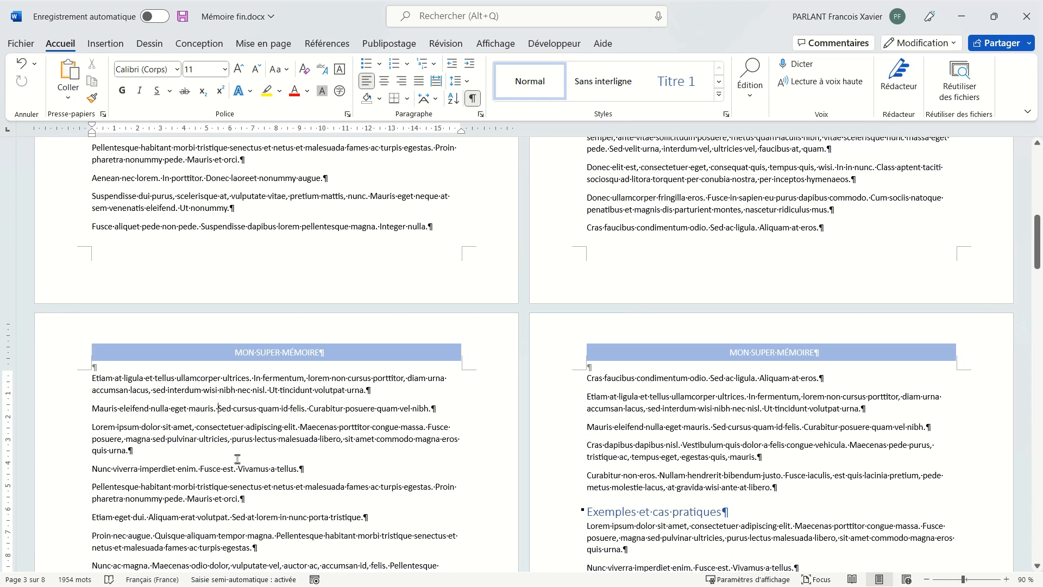
Step: Add the section number to the status bar and check which sections the body text on pages 3 and 4 belongs to
{"action": "right_click", "coordinate": [22, 580]}
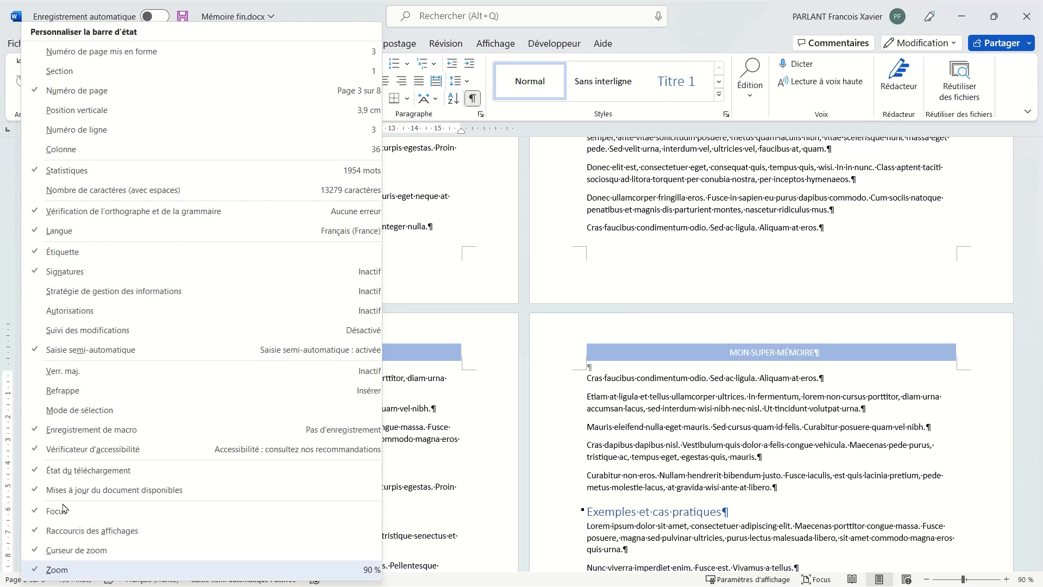
{"action": "left_click", "coordinate": [54, 72]}
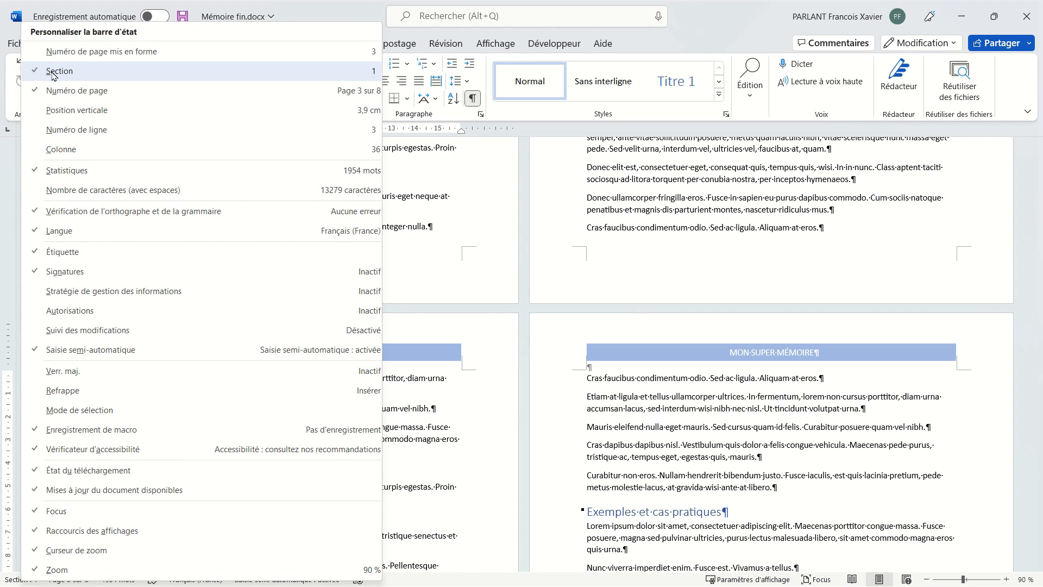
{"action": "left_click", "coordinate": [563, 291]}
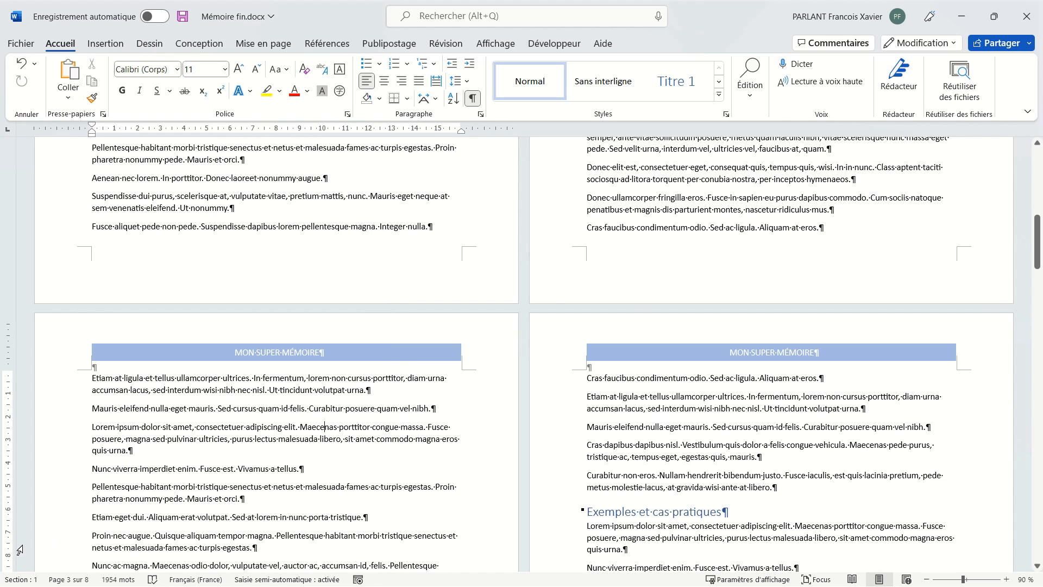
{"action": "left_click", "coordinate": [660, 460]}
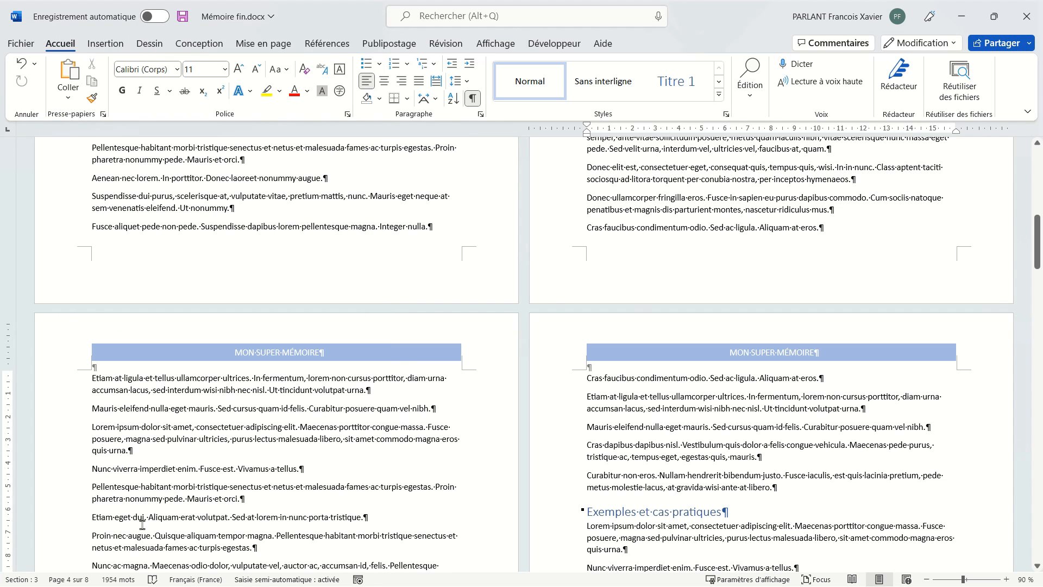